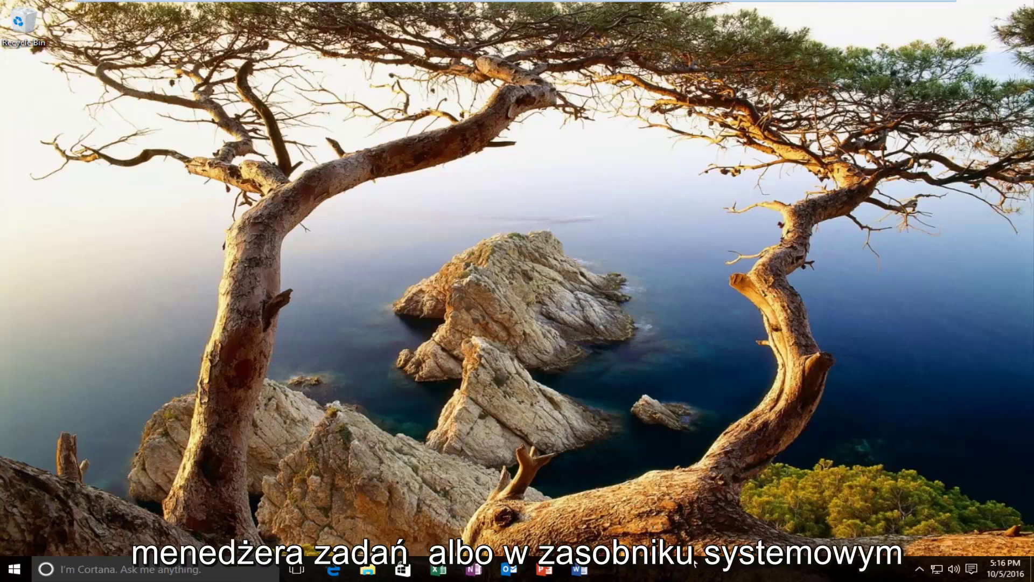
Try opening Task Manager from the taskbar and Start search to check whether it's blocked
right_click(690, 576)
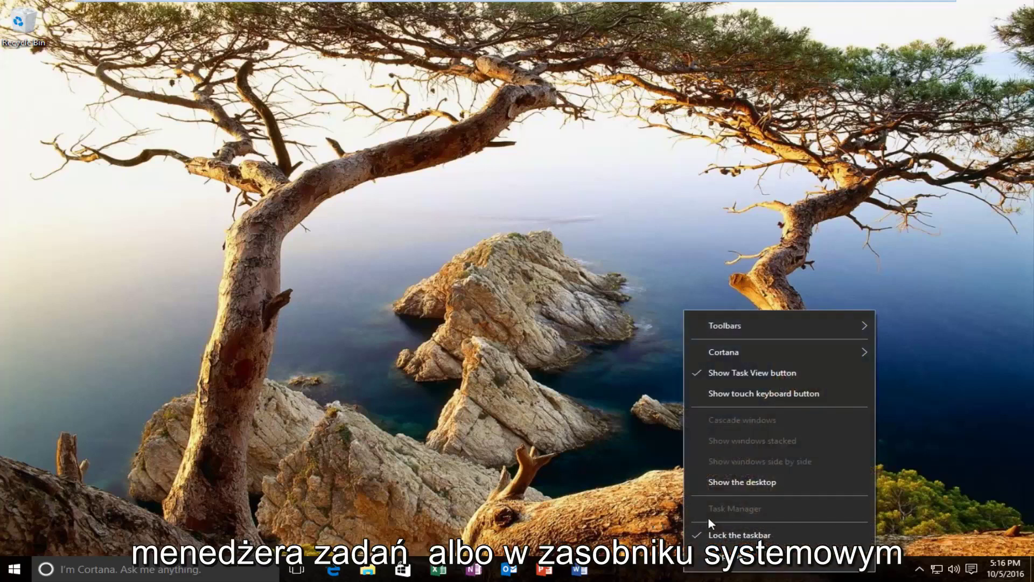
key(Escape)
click(15, 570)
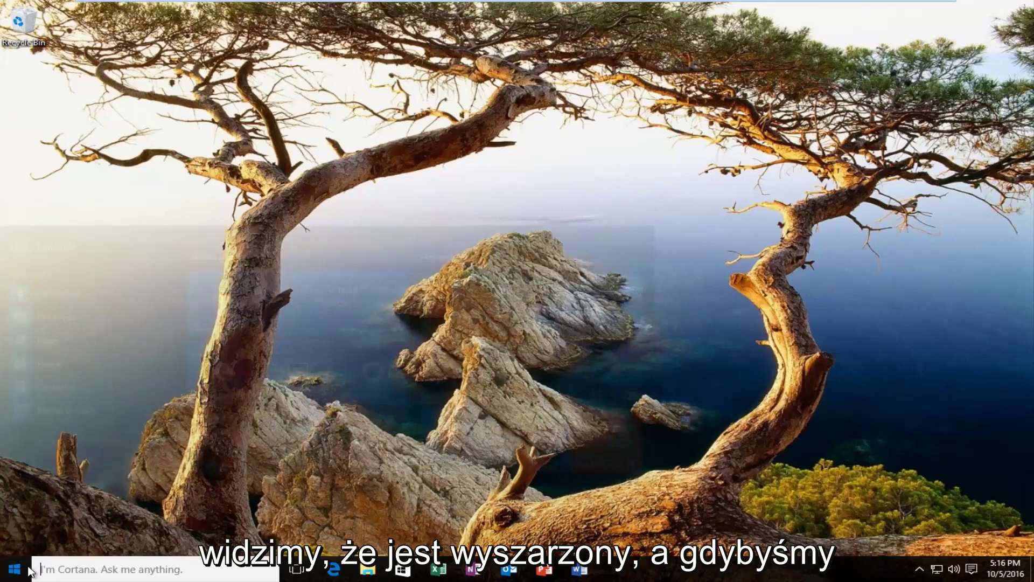
text(task mana)
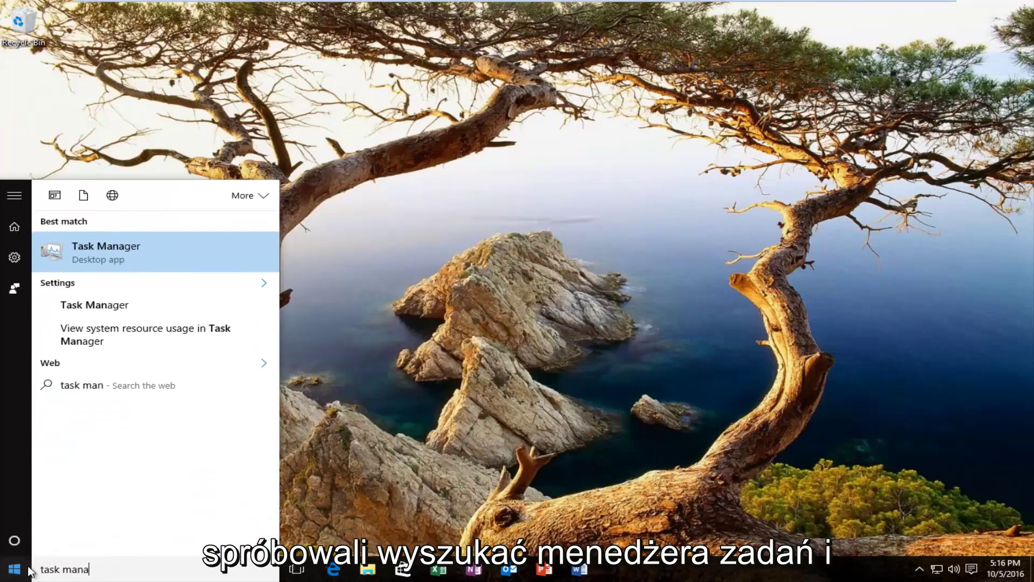
click(161, 265)
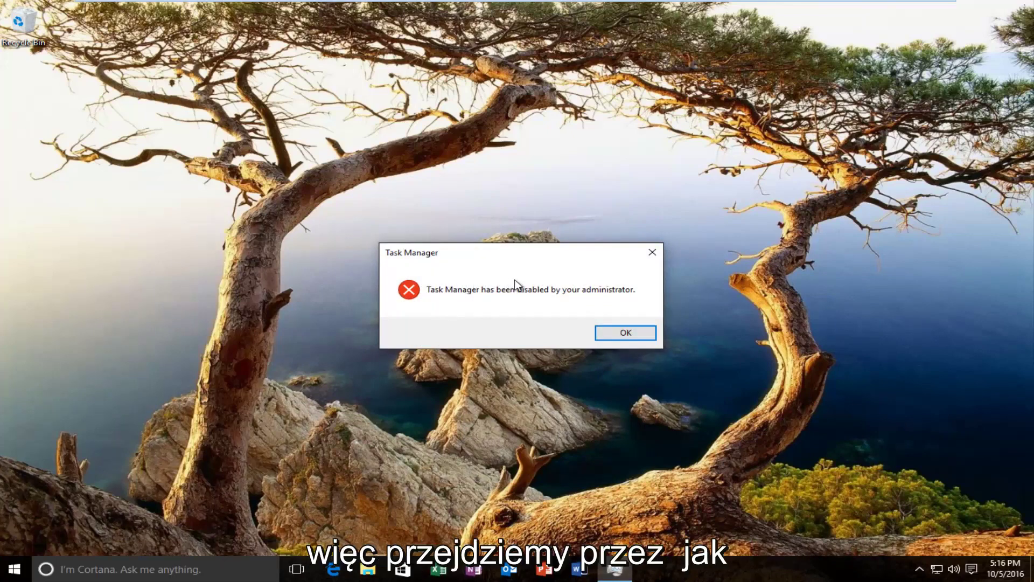
Dismiss the Task Manager disabled message and launch 'Edit group policy' from a Start search for 'group'
click(621, 336)
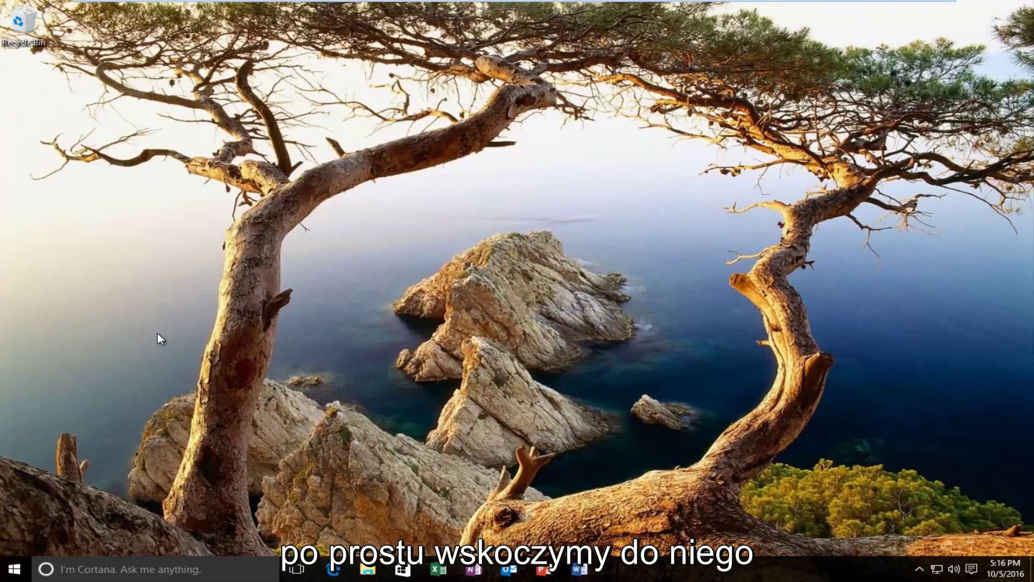
click(24, 565)
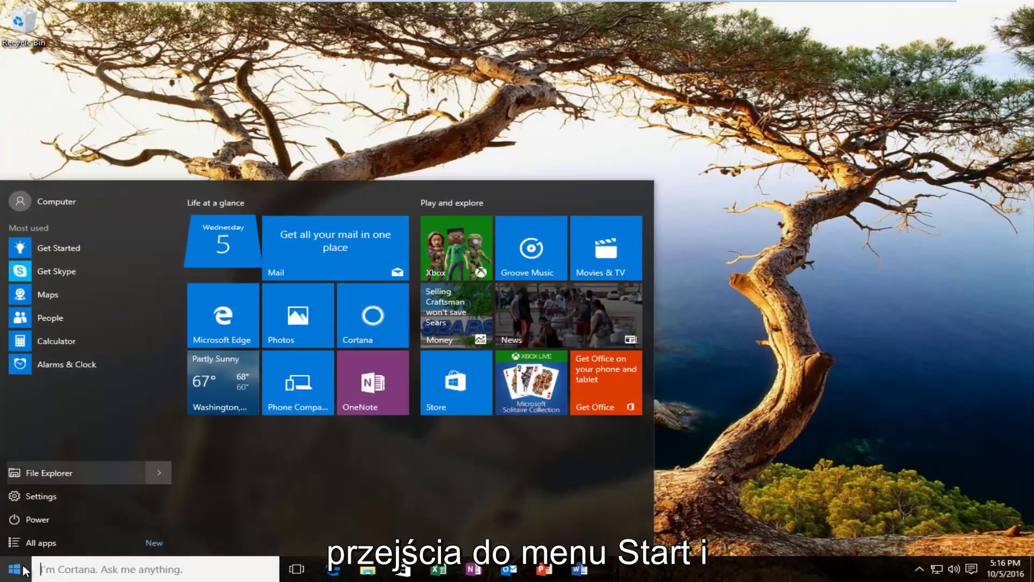
text(gro)
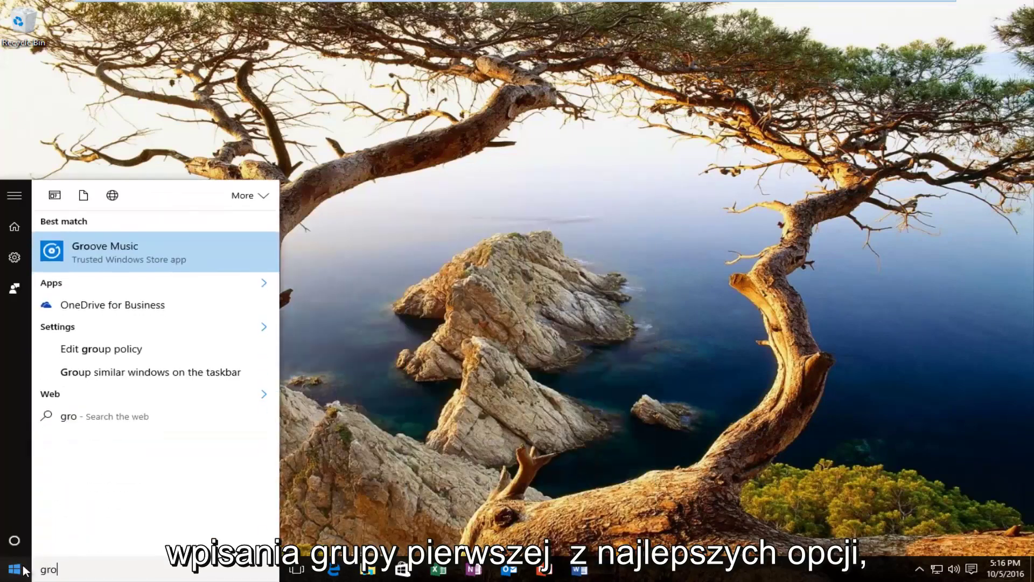
text(up)
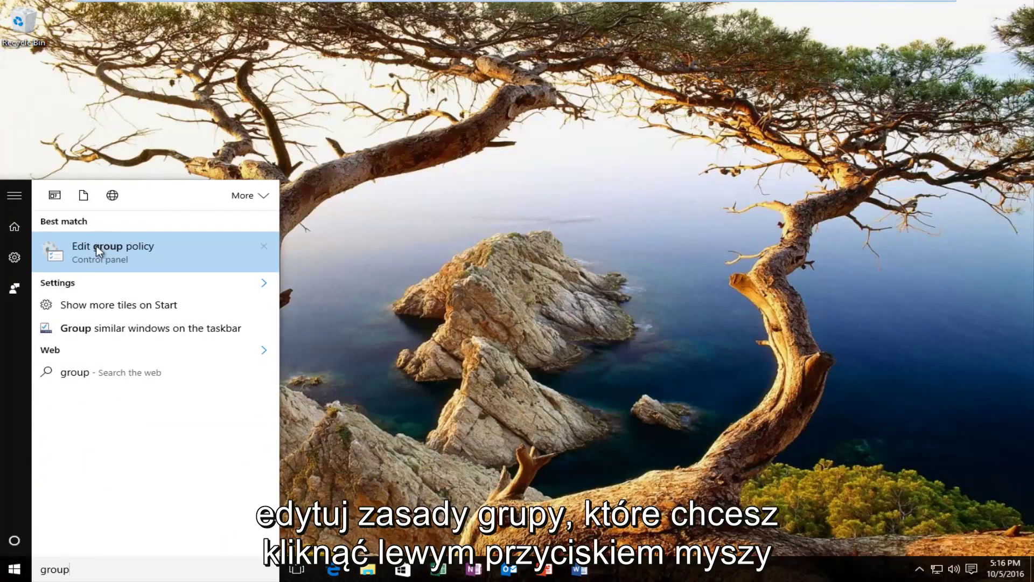
click(120, 250)
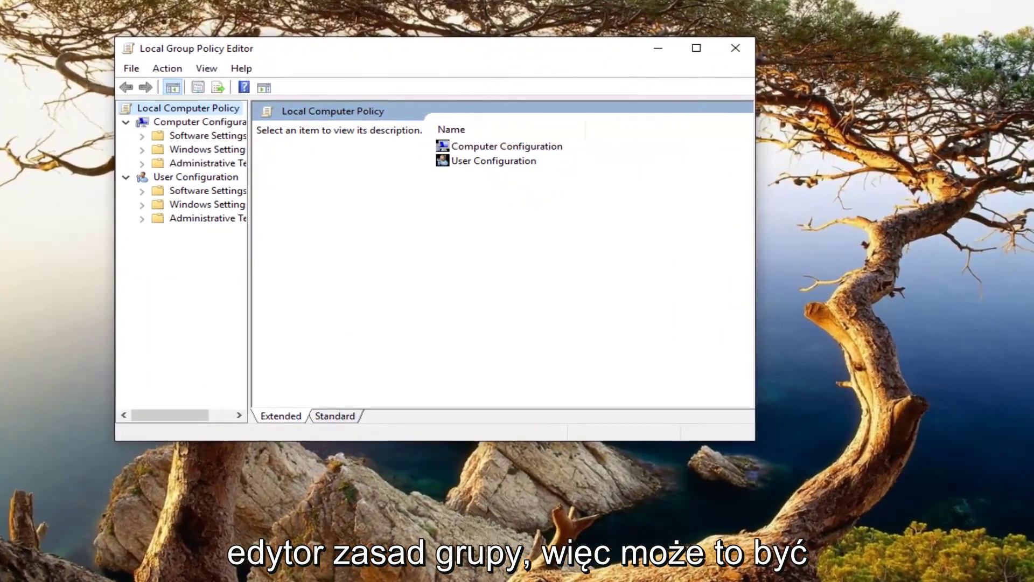
Enlarge the editor, widen the tree, and open User Configuration > Administrative Templates > System > Ctrl+Alt+Del Options
drag(755, 441, 949, 513)
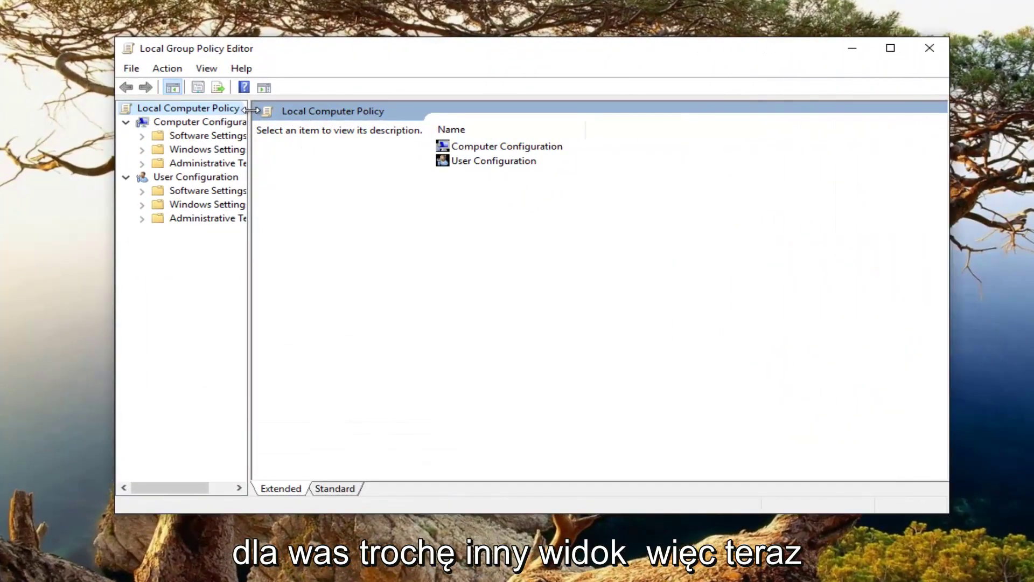
drag(250, 116, 361, 116)
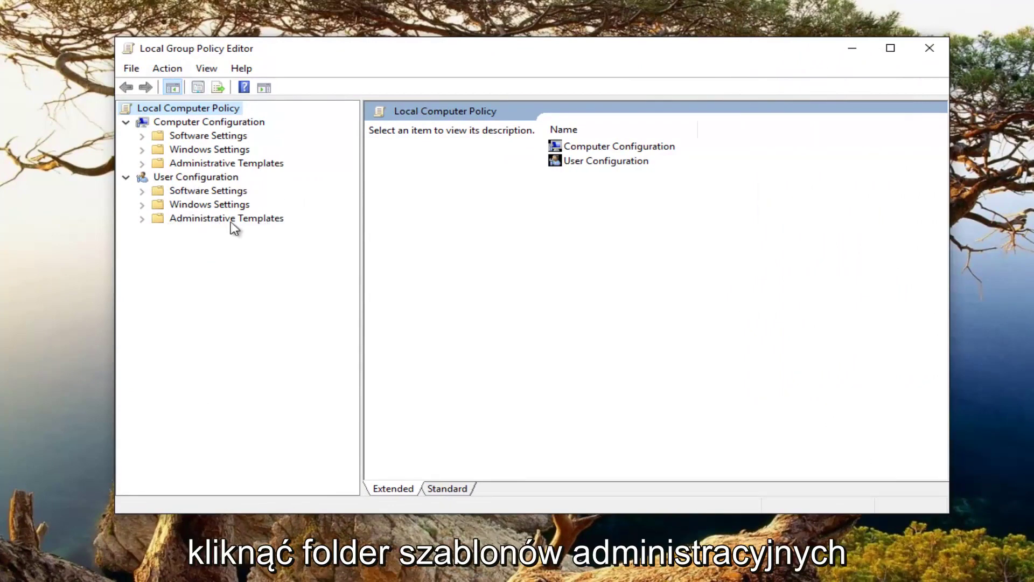
click(143, 219)
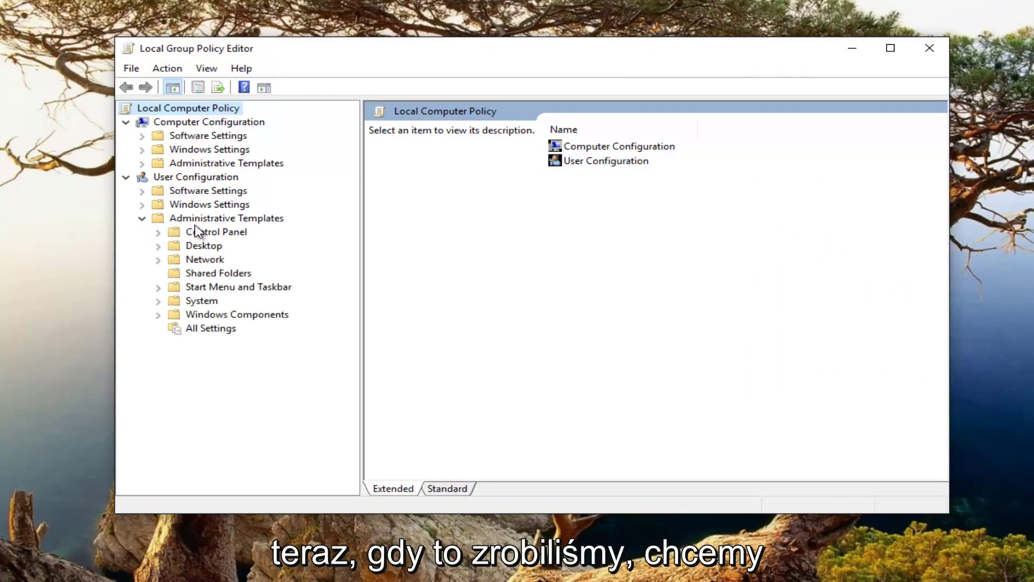
click(159, 300)
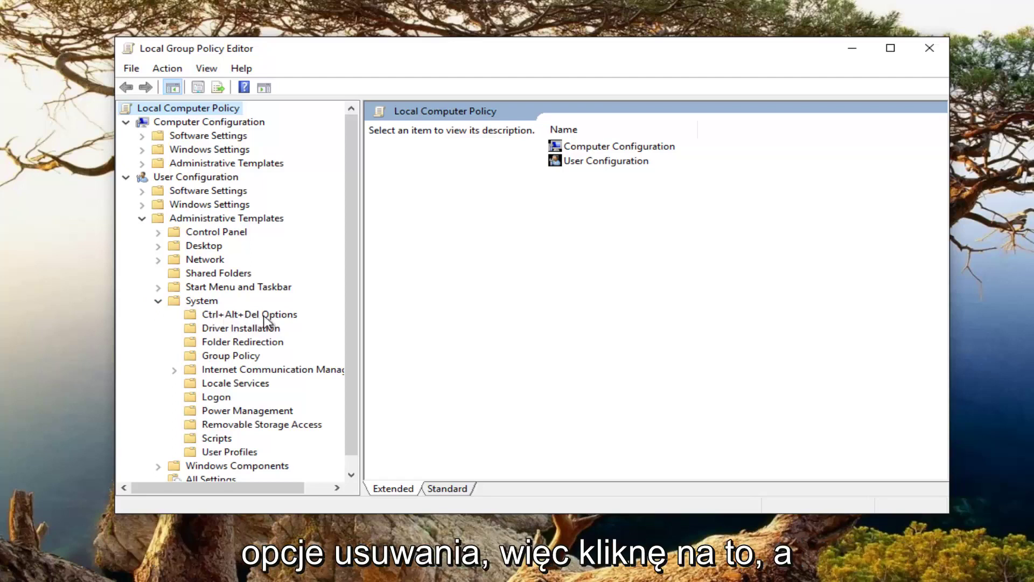
click(239, 315)
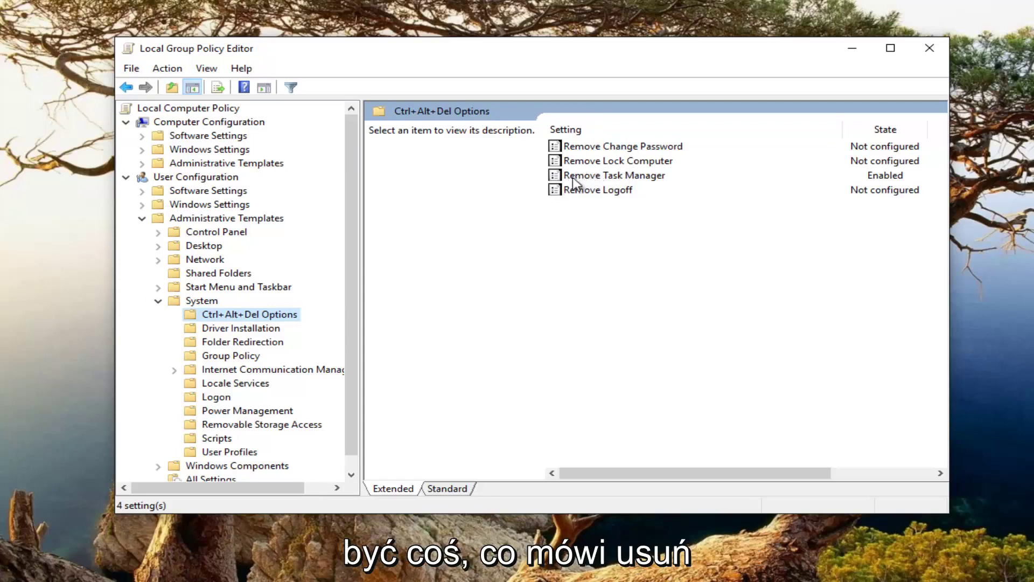
Change the Remove Task Manager policy from Enabled to Not Configured, then apply and confirm
double_click(595, 178)
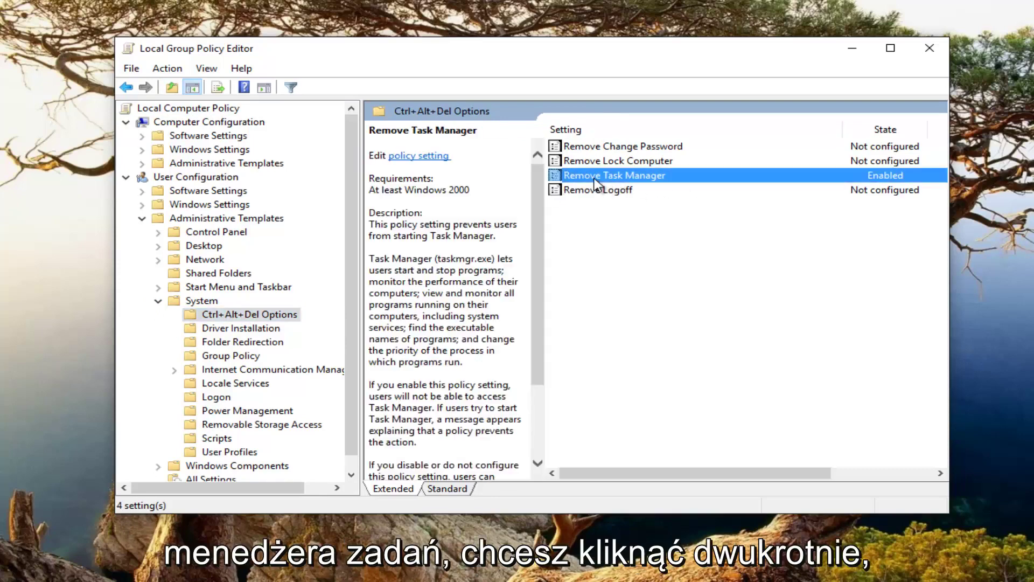
drag(497, 149, 607, 68)
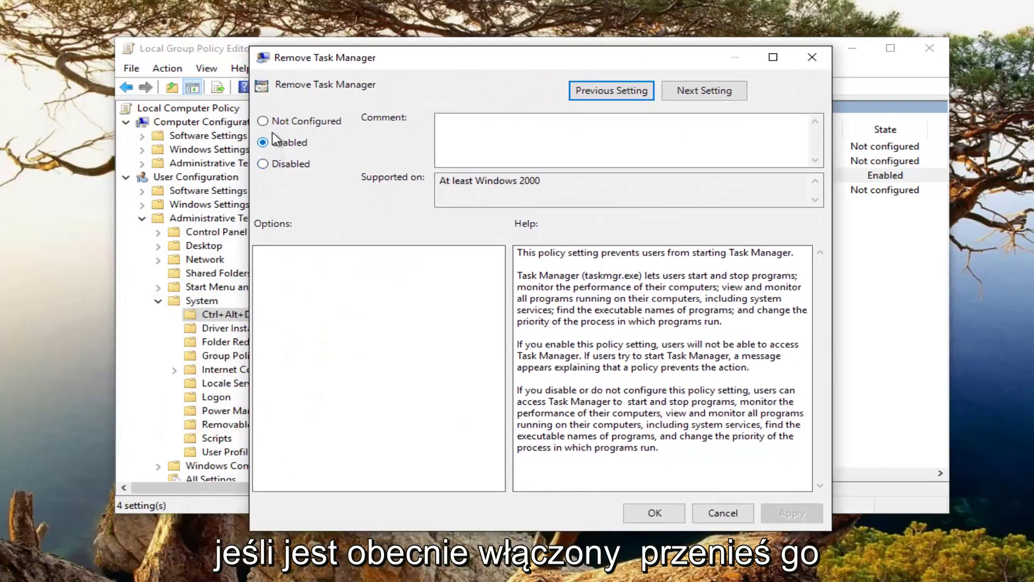
click(266, 120)
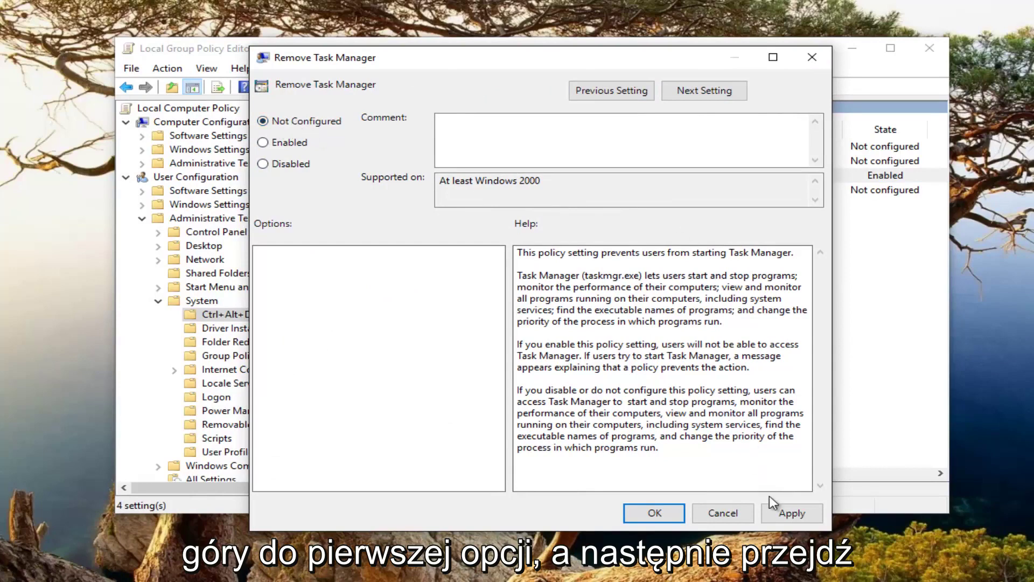
click(783, 514)
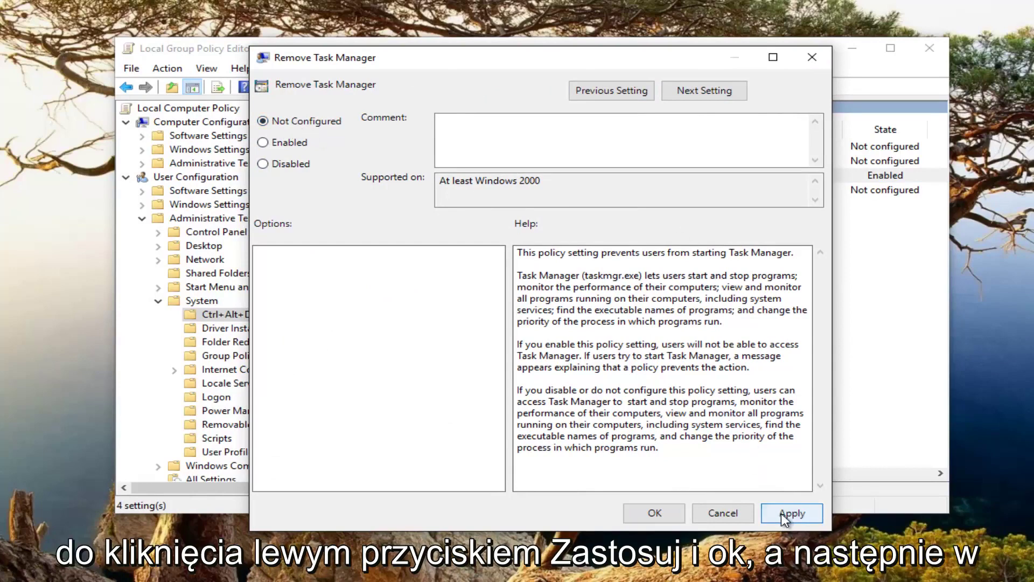
click(660, 515)
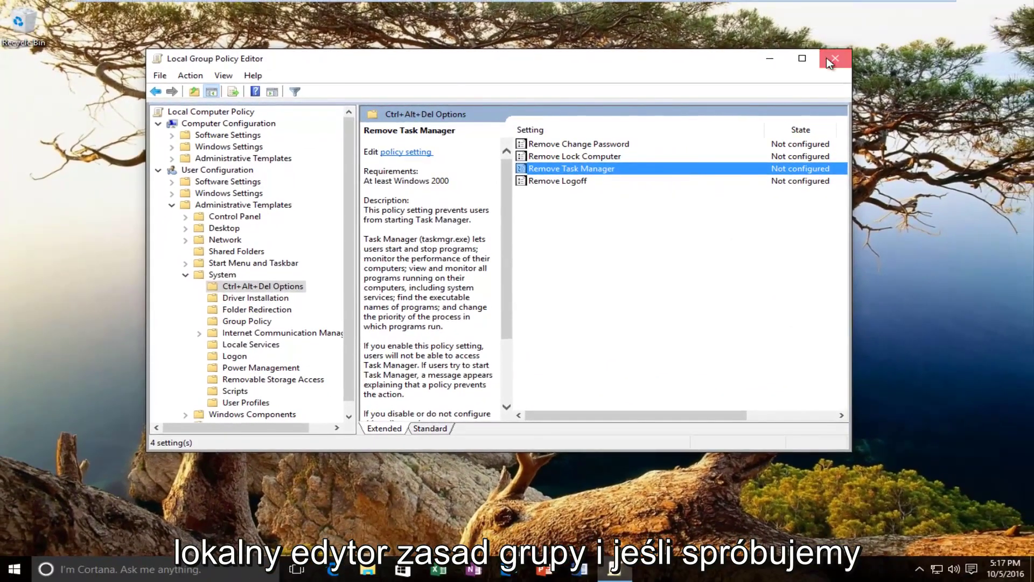
Close the policy editor, open Task Manager from the taskbar, and centre its More details view
click(834, 59)
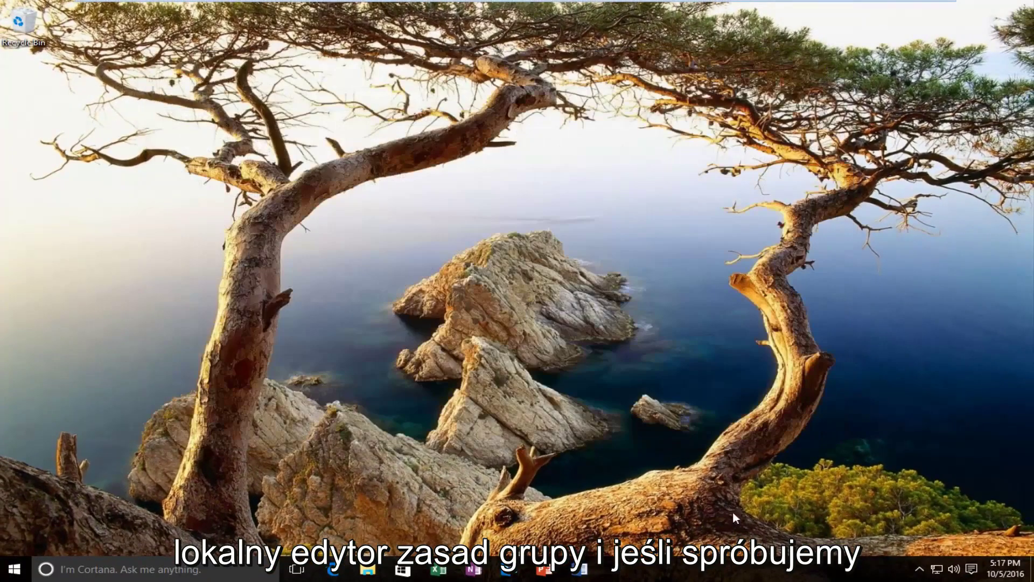
right_click(725, 577)
click(748, 506)
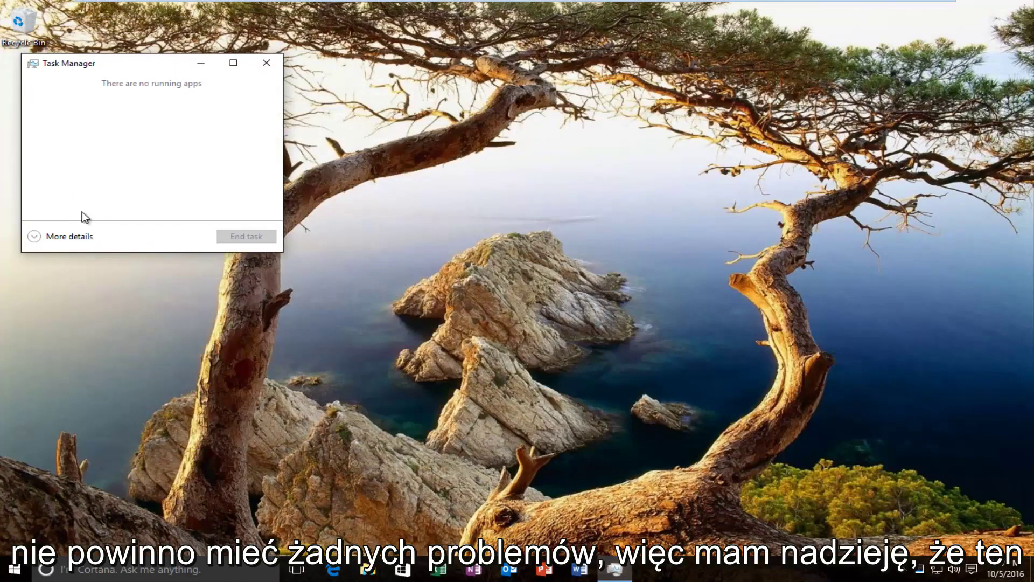
click(71, 238)
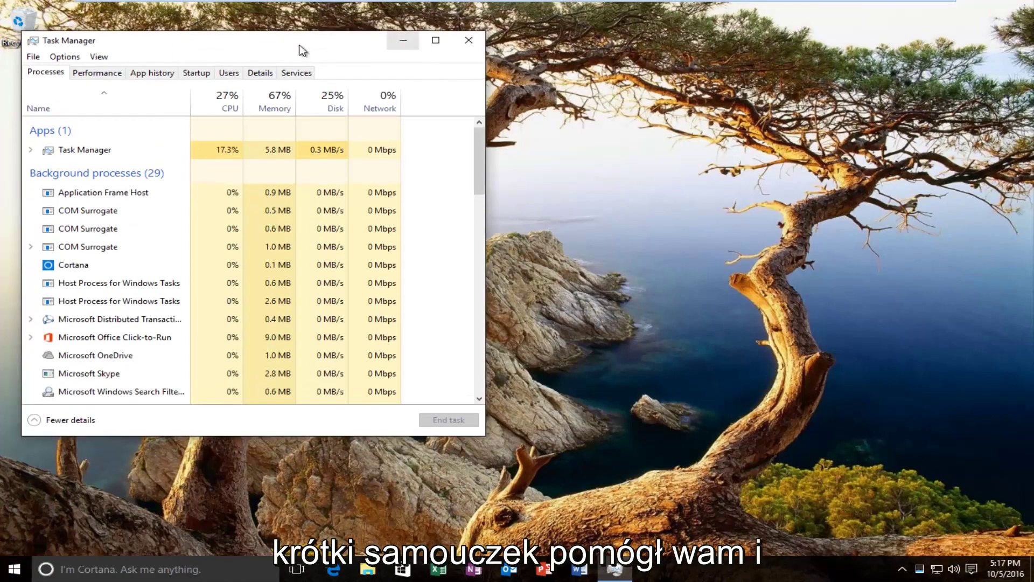
drag(300, 51, 534, 74)
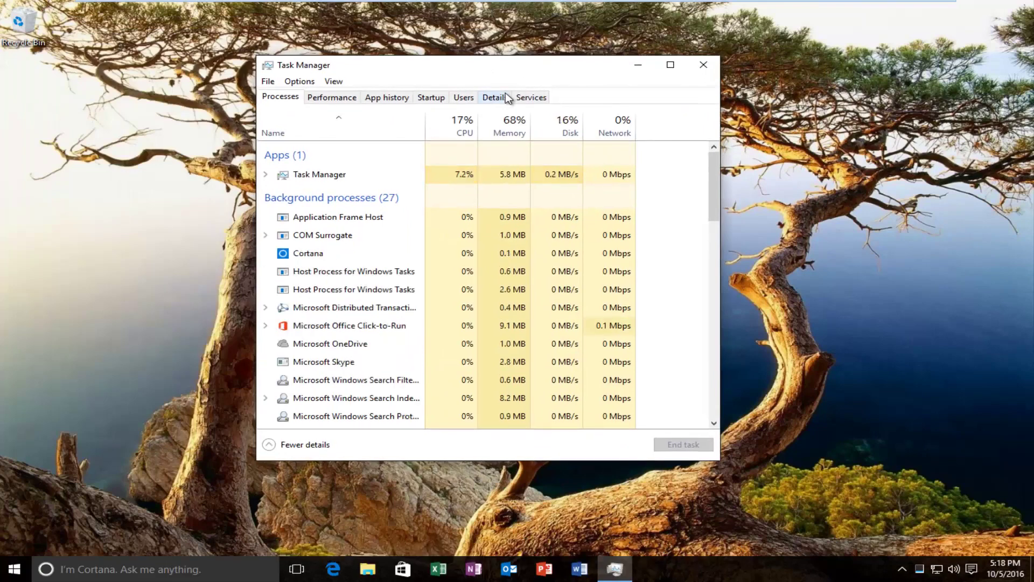